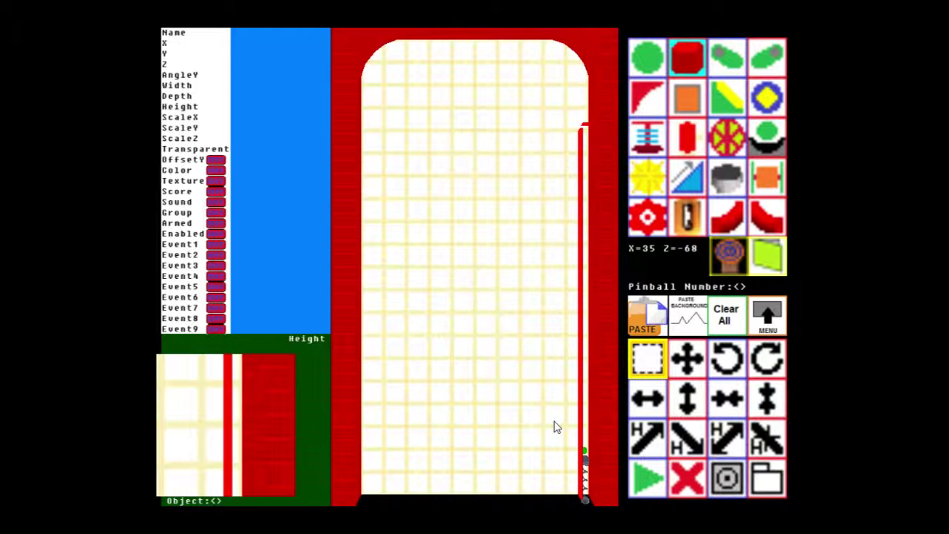
# Load pinball table number 100 into the editor, accepting the prompt about saved work.
pyautogui.click(774, 481)
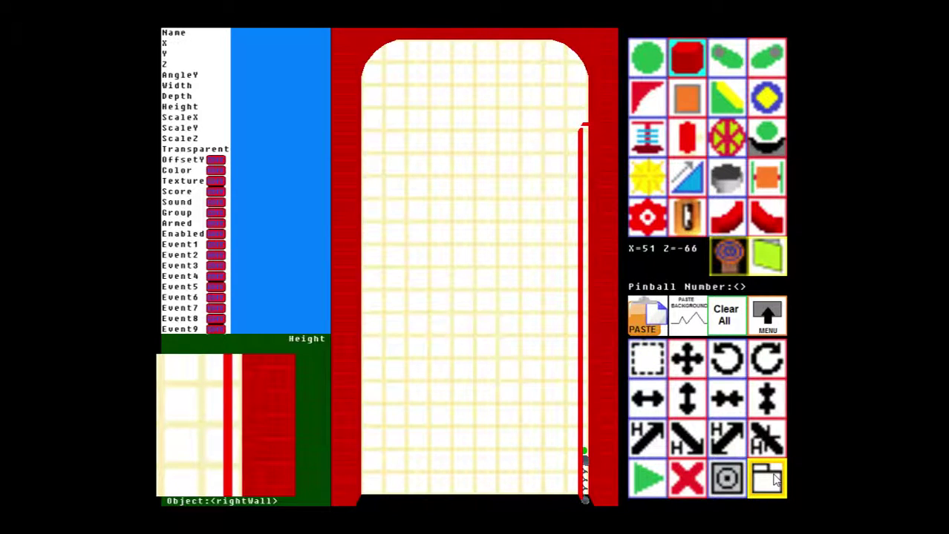
pyautogui.click(531, 409)
pyautogui.write('100')
pyautogui.press('Return')
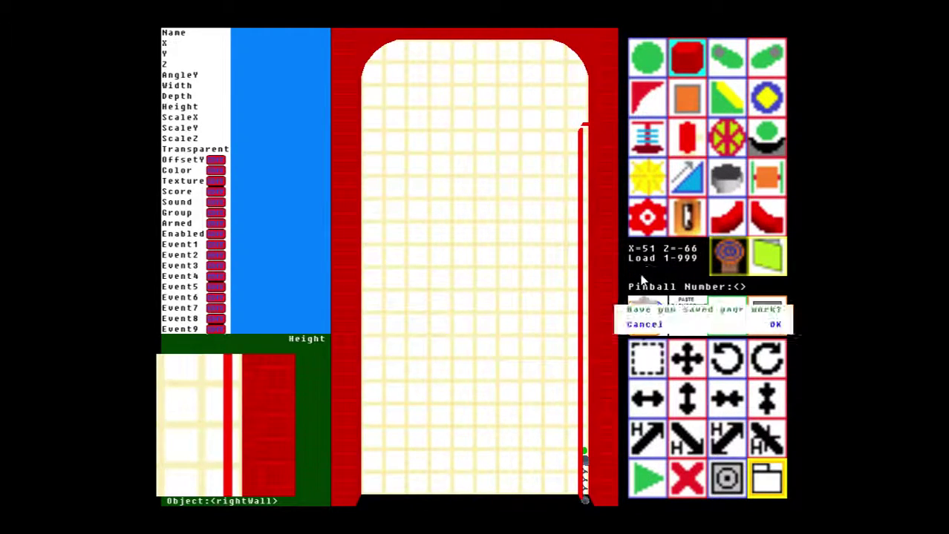
pyautogui.click(775, 326)
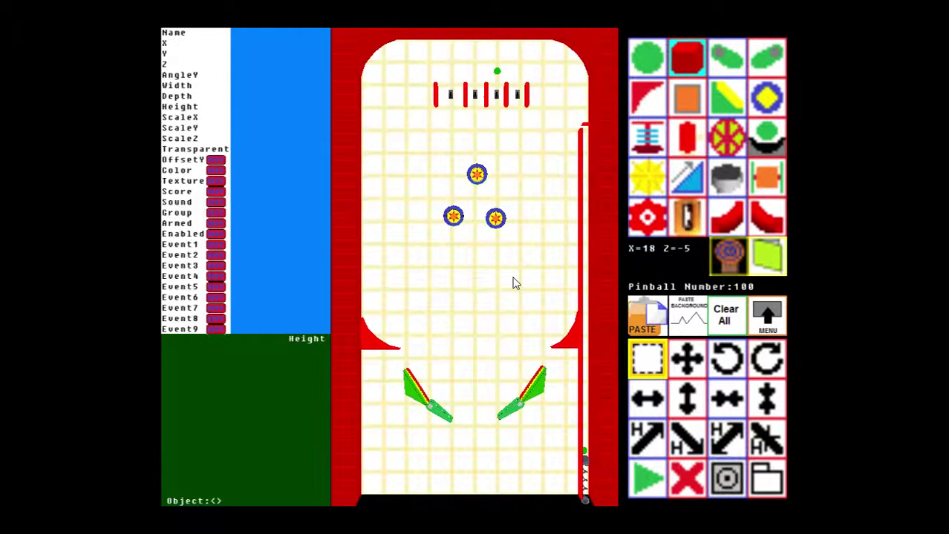
# Play-test the loaded table, launching the ball and operating the left and right flippers.
pyautogui.click(645, 482)
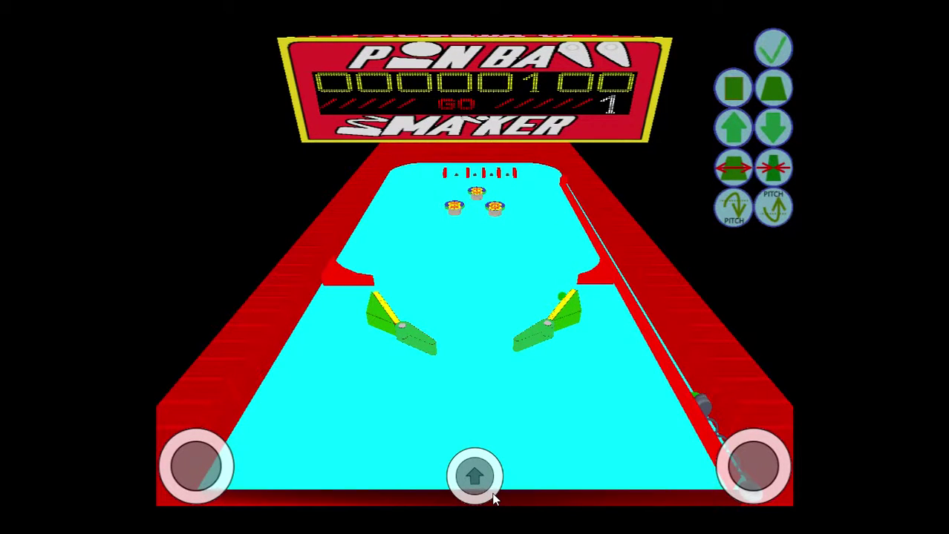
pyautogui.press('Left')
pyautogui.press('Right')
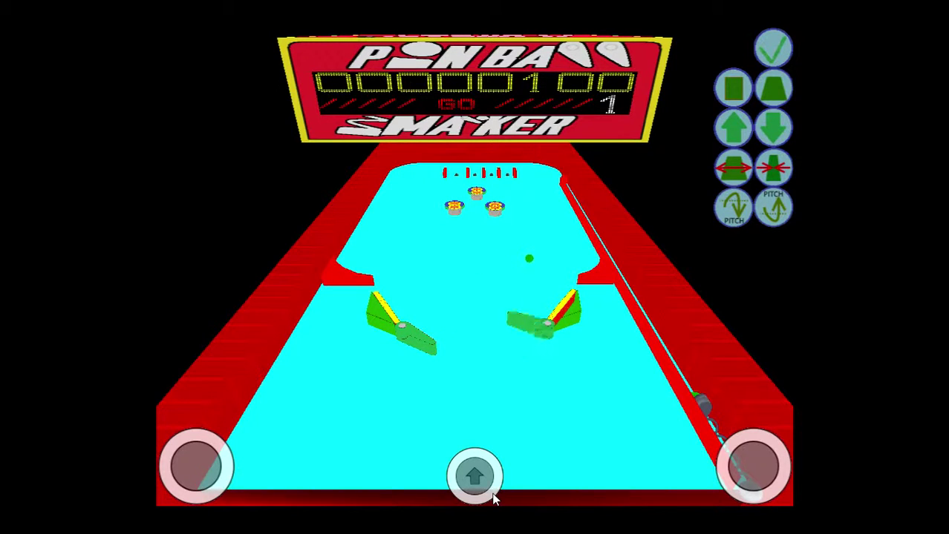
pyautogui.press('Left')
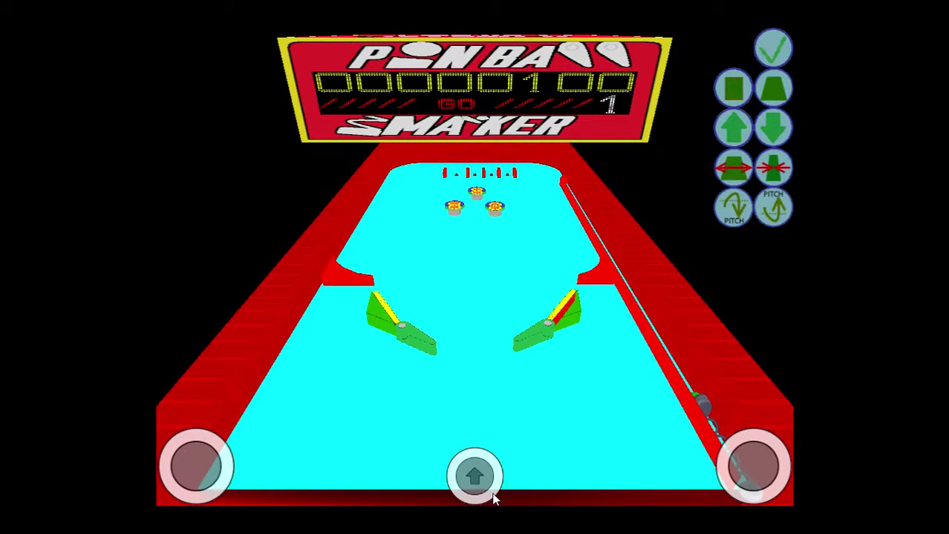
pyautogui.press('space')
pyautogui.press('Left')
pyautogui.click(493, 496)
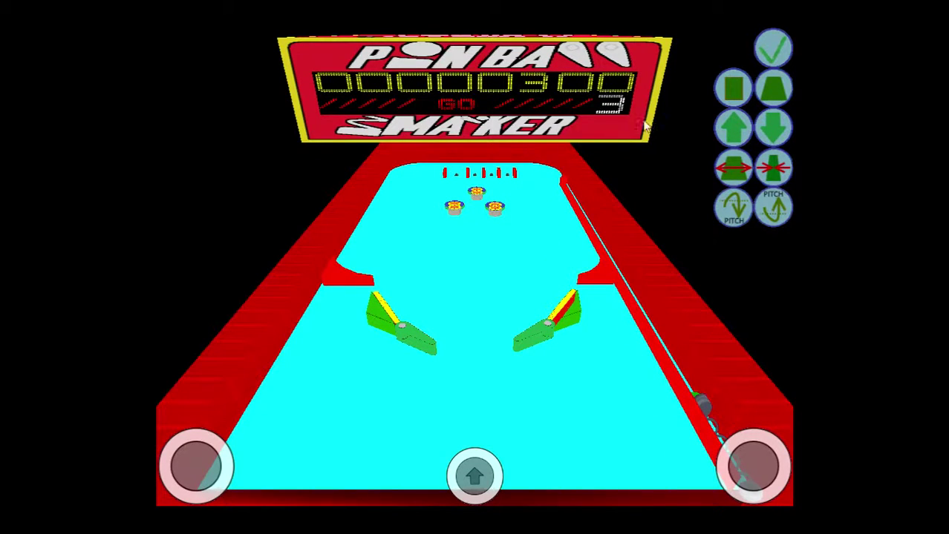
# Switch the running game to the flat top-down view and launch another ball to test the table.
pyautogui.click(724, 94)
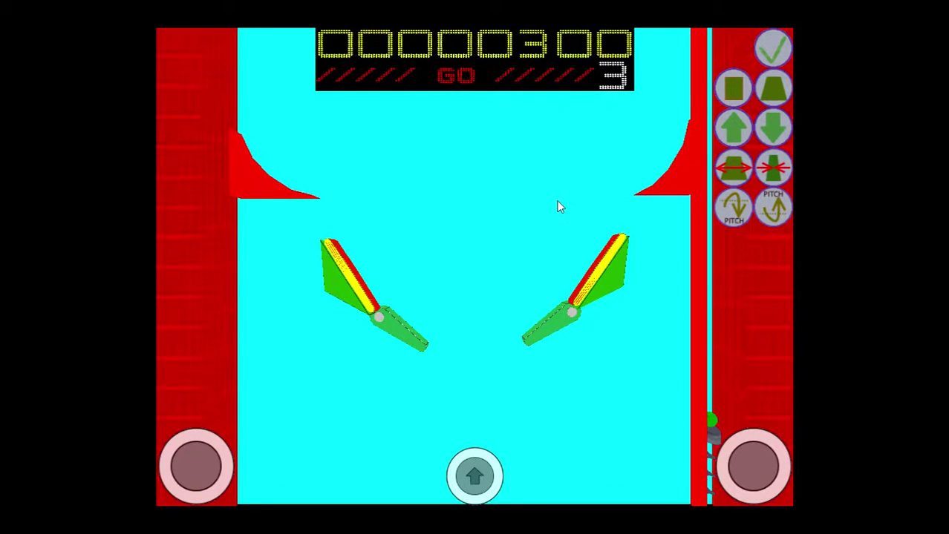
pyautogui.click(473, 477)
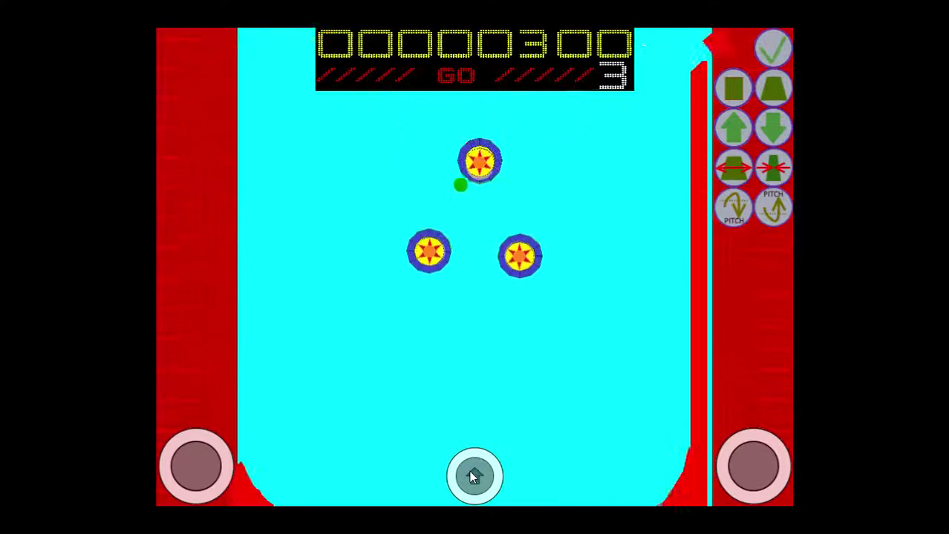
pyautogui.press('Right')
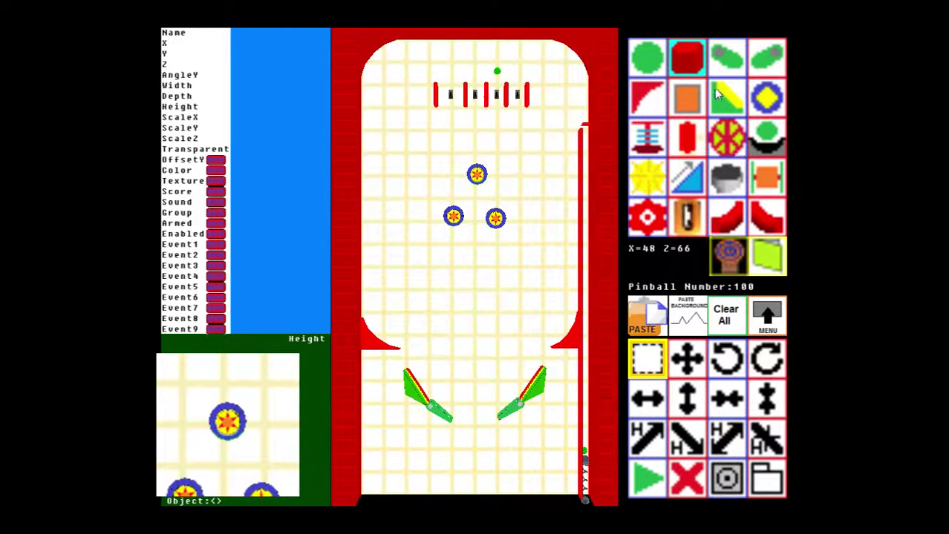
# Add a spinner below the bumpers at X 0.15, Z -9, and a ball above it at X 0.15, Z 4.
pyautogui.click(765, 185)
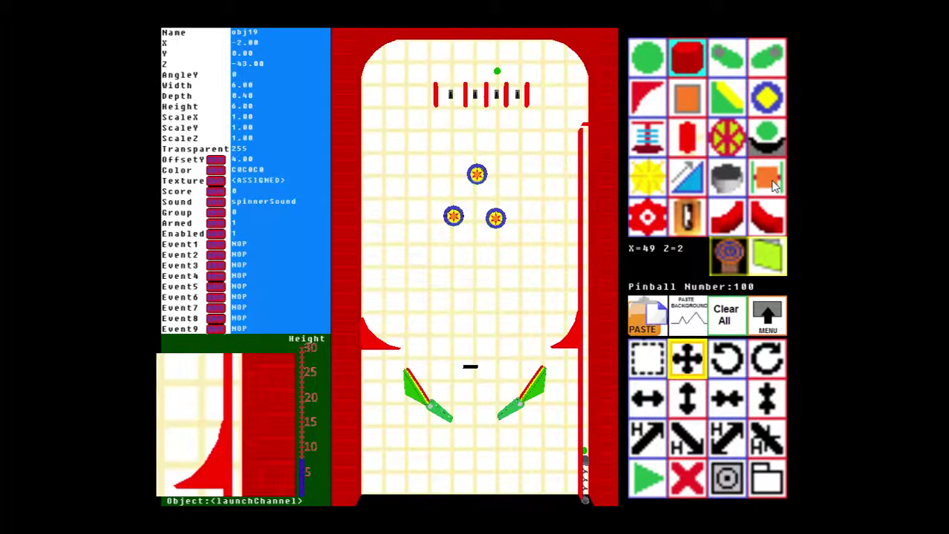
pyautogui.moveTo(514, 281); pyautogui.dragTo(476, 292)
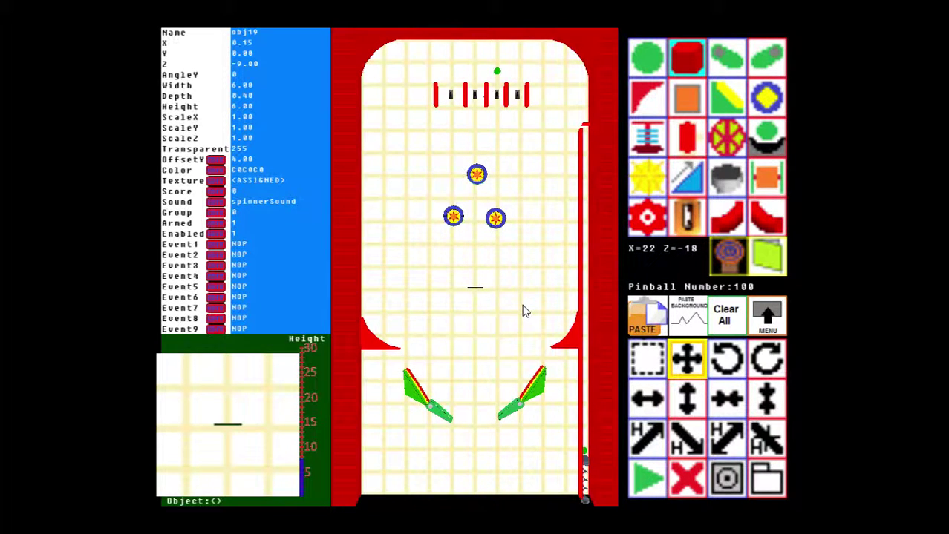
pyautogui.click(645, 60)
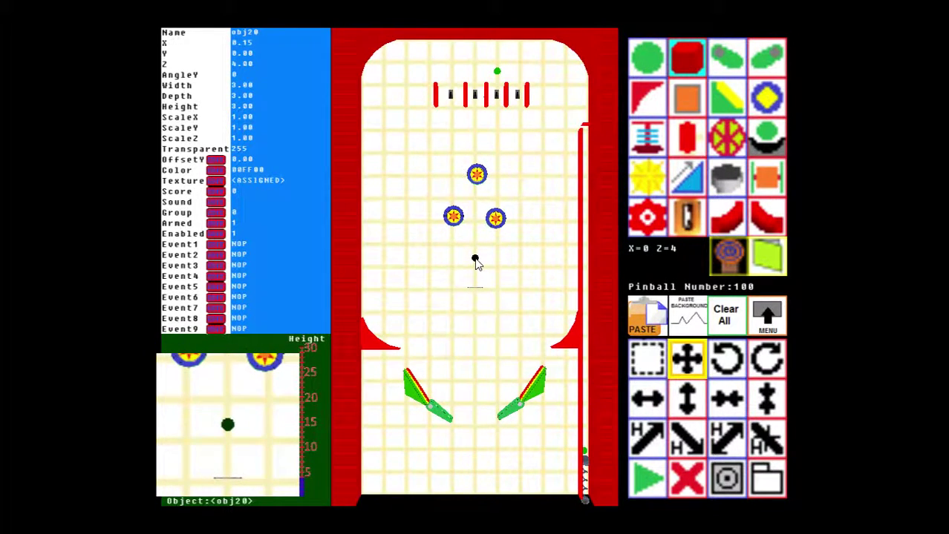
pyautogui.click(475, 262)
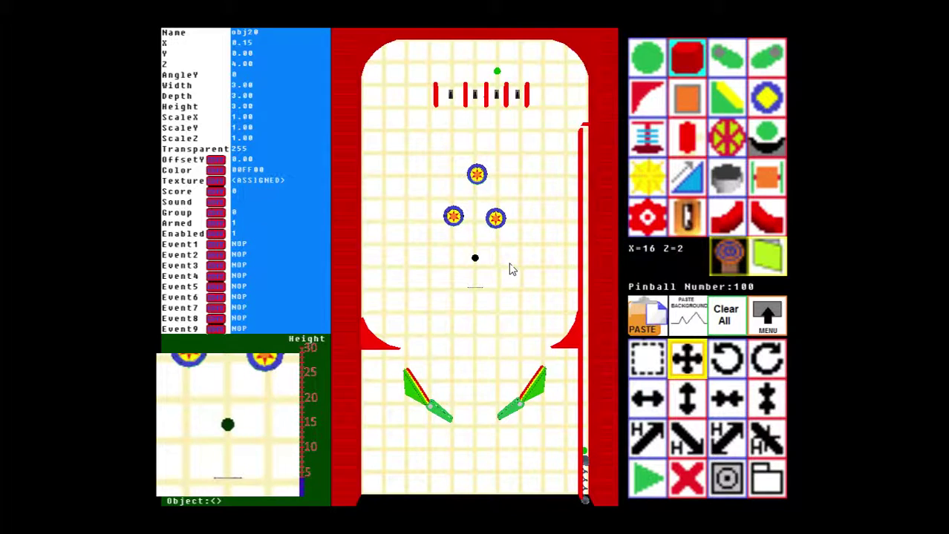
# Play-test the new ball and spinner in the perspective view, restarting the game once, and return to the editor.
pyautogui.click(643, 482)
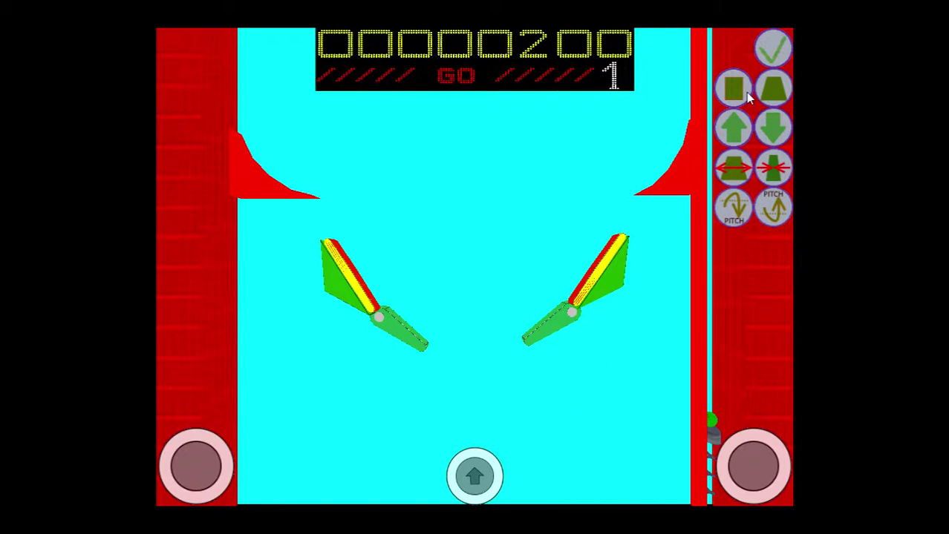
pyautogui.click(770, 92)
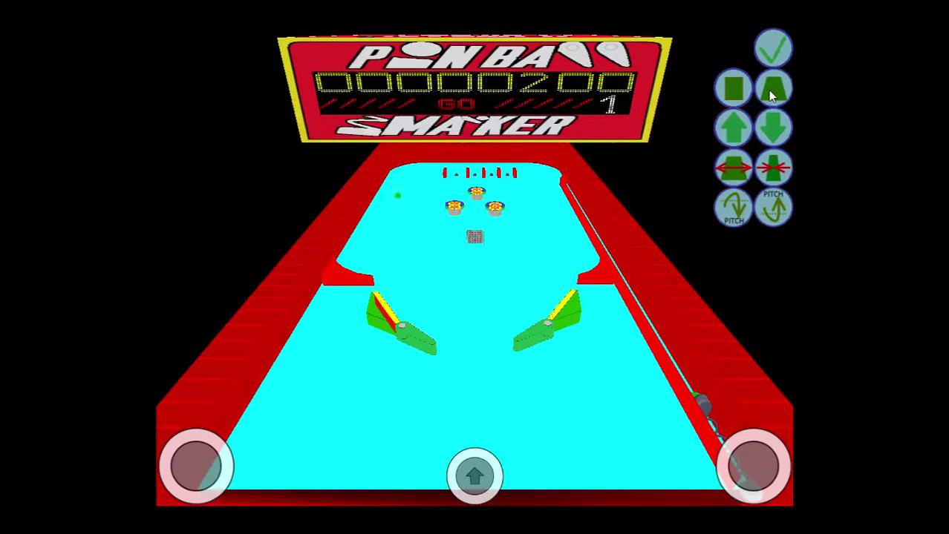
pyautogui.click(772, 50)
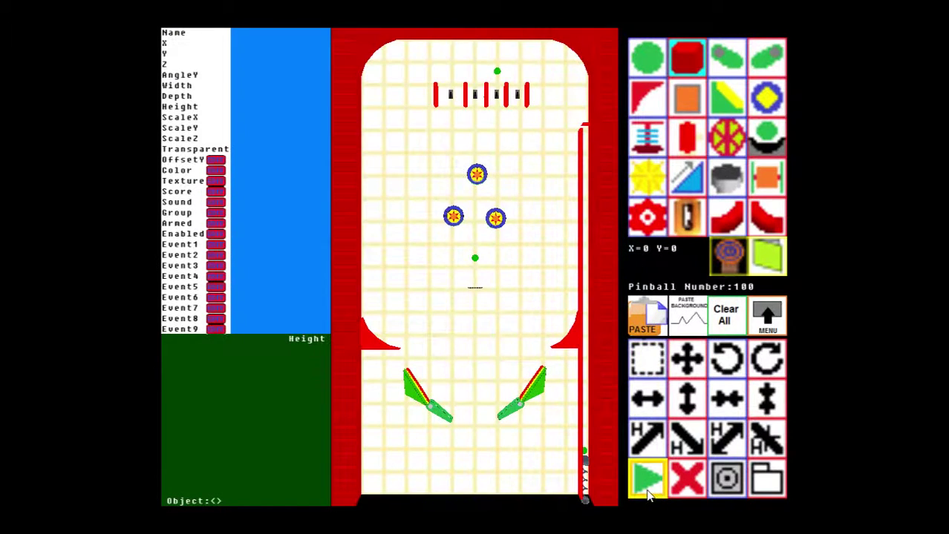
pyautogui.click(648, 490)
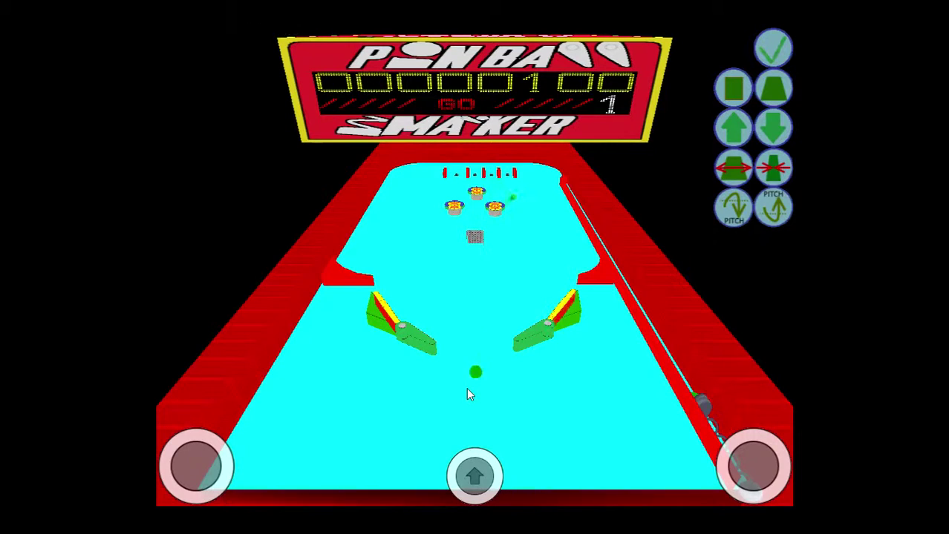
pyautogui.click(772, 51)
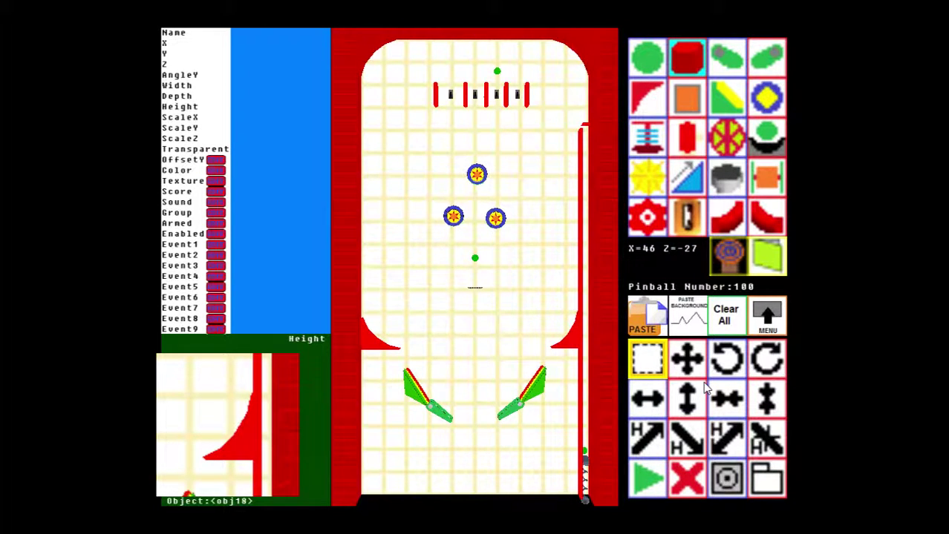
# Rotate the spinner below the bumpers counterclockwise to AngleY 341 and back clockwise to AngleY 49.
pyautogui.click(500, 356)
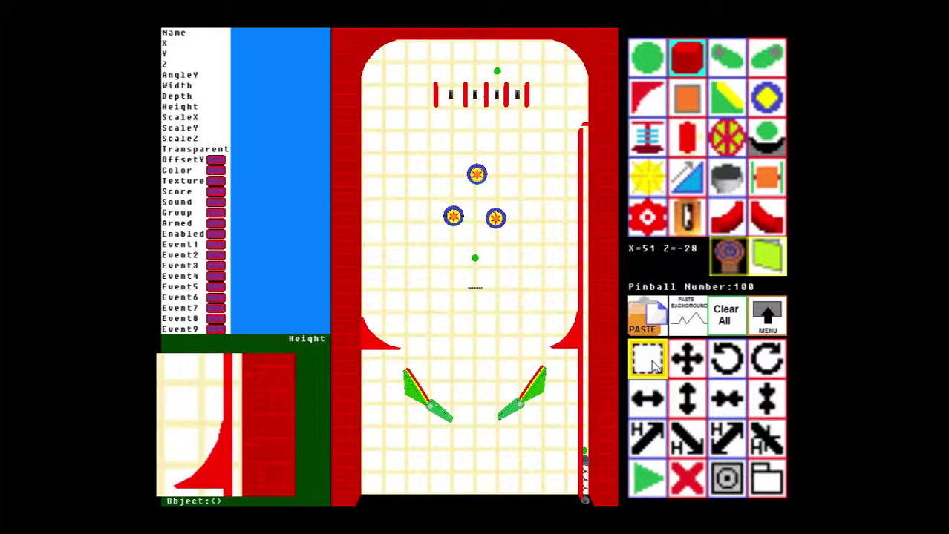
pyautogui.click(477, 290)
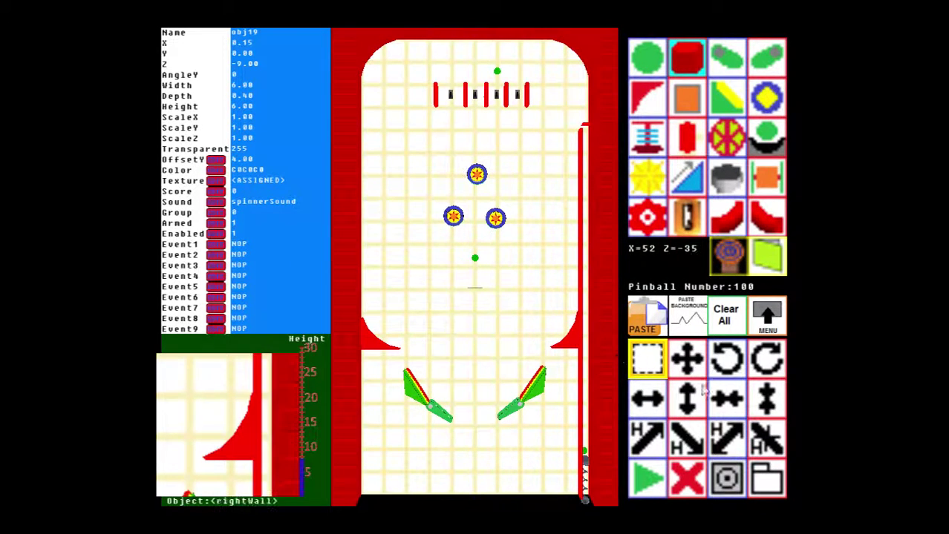
pyautogui.click(731, 367)
pyautogui.moveTo(475, 313); pyautogui.dragTo(473, 307)
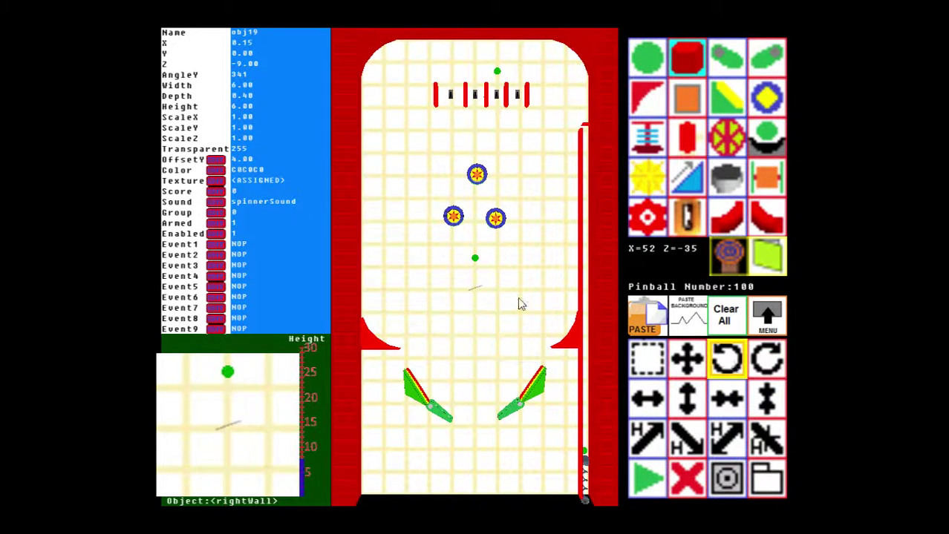
pyautogui.click(754, 359)
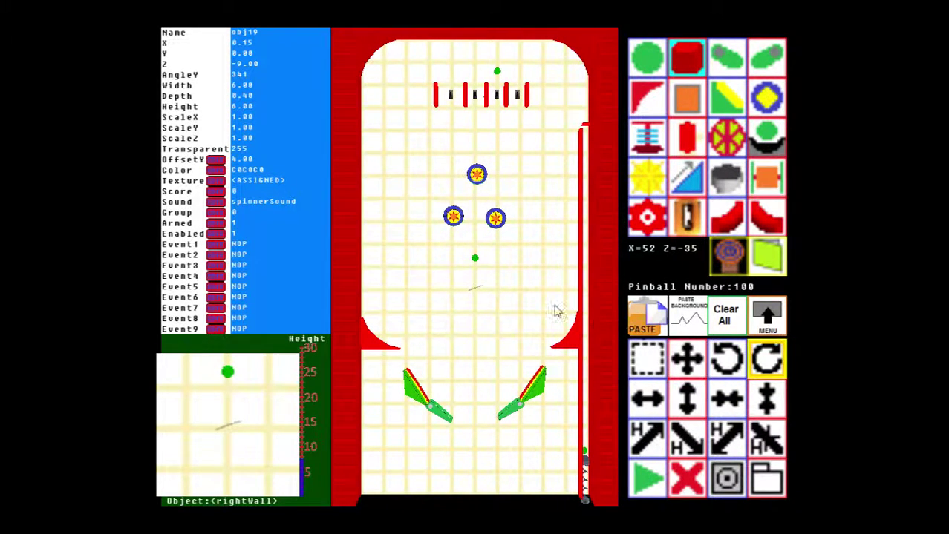
pyautogui.moveTo(556, 312); pyautogui.dragTo(555, 312)
pyautogui.click(467, 309)
# Stretch and shrink the spinner along its width, finishing at a ScaleX of about 2.35.
pyautogui.click(653, 399)
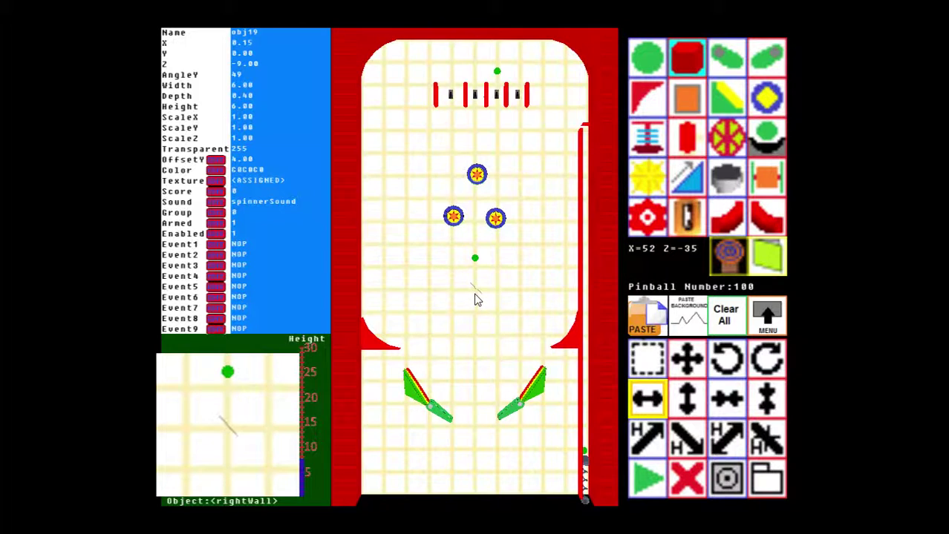
pyautogui.click(477, 299)
pyautogui.click(476, 299)
pyautogui.click(719, 407)
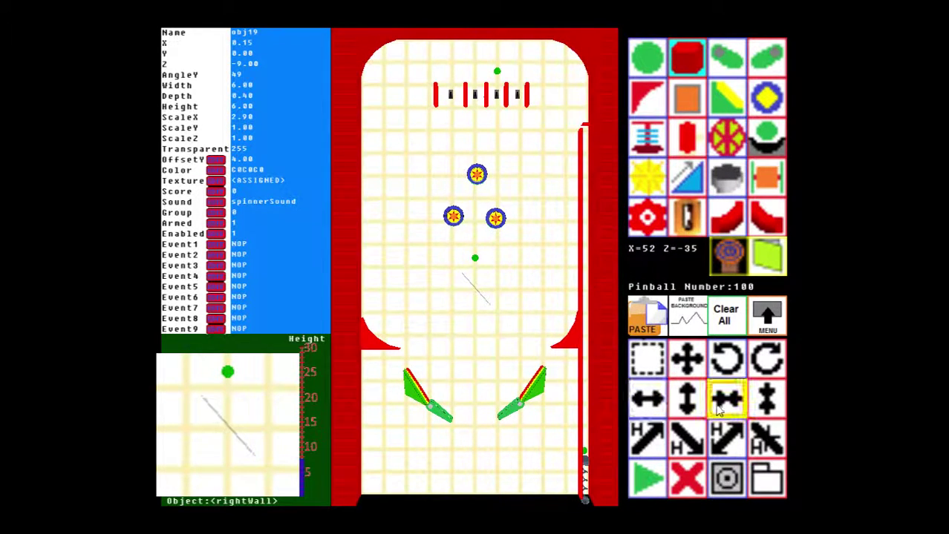
pyautogui.click(484, 322)
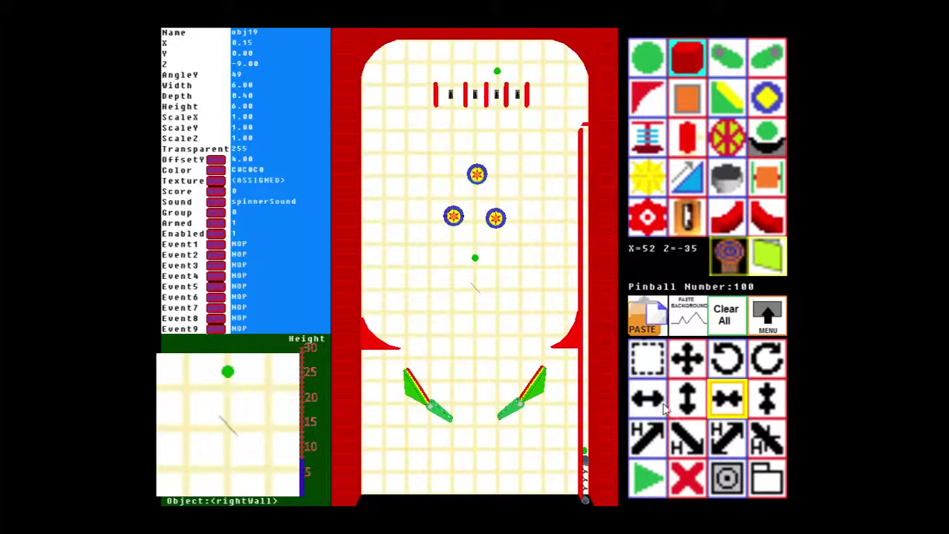
pyautogui.click(649, 401)
pyautogui.click(485, 333)
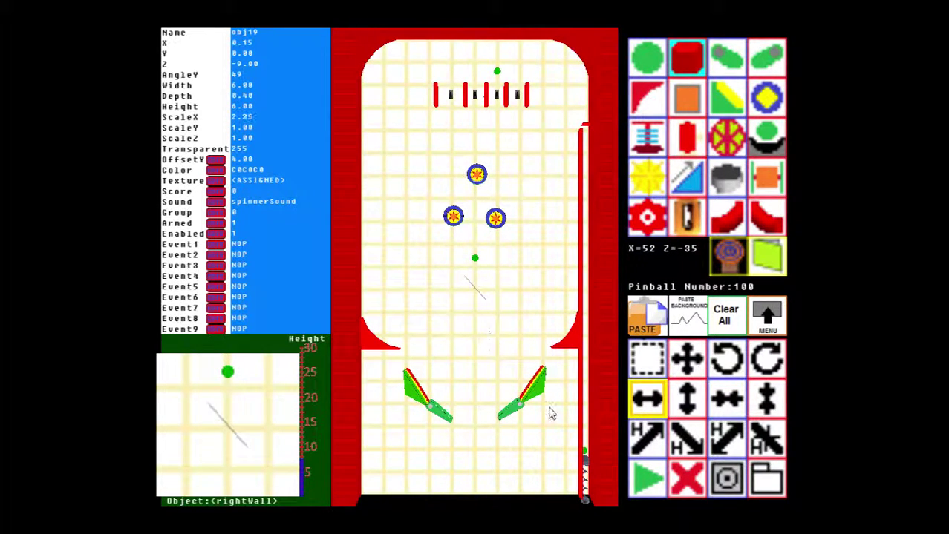
# Play-test the table with the rotated, widened spinner and return to the editor.
pyautogui.click(646, 481)
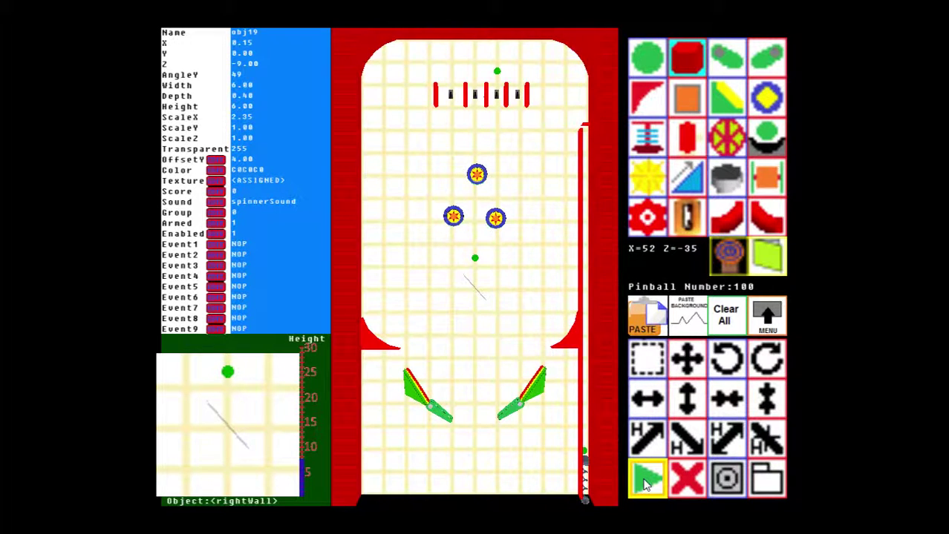
pyautogui.click(477, 363)
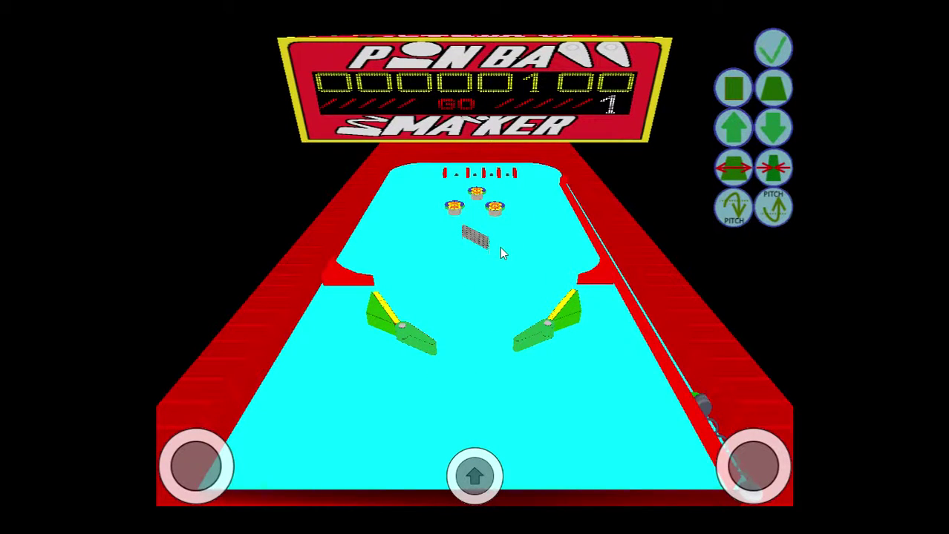
pyautogui.click(771, 50)
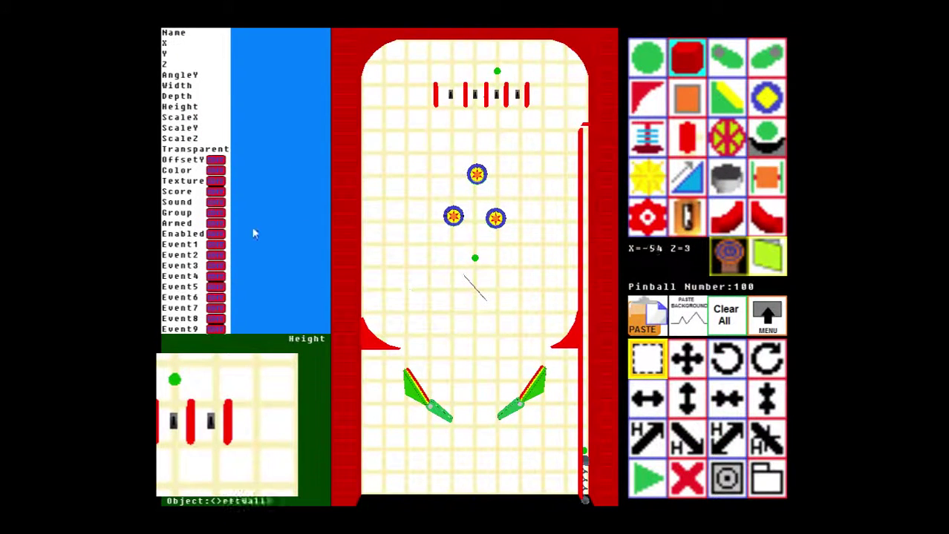
# Set the score of the lower-left bumper to 100.
pyautogui.click(453, 222)
pyautogui.click(454, 225)
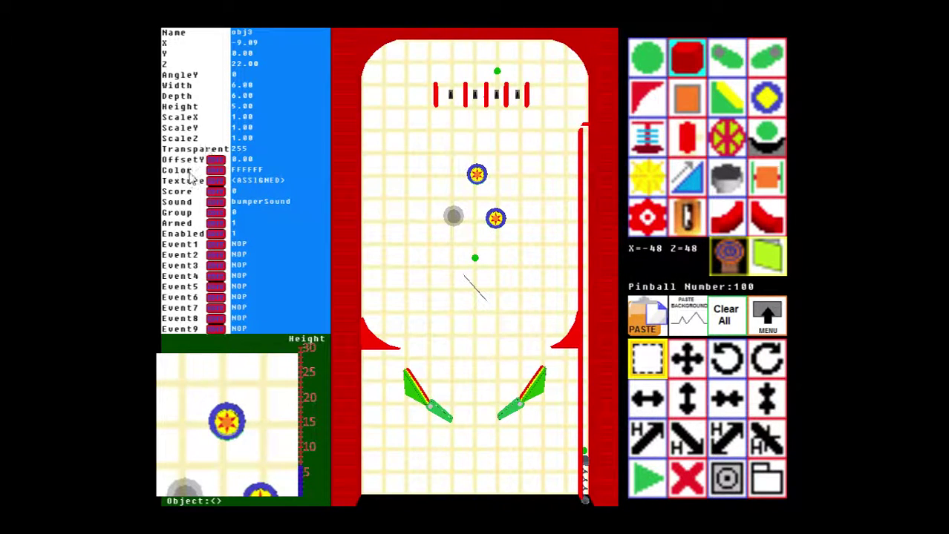
pyautogui.click(214, 194)
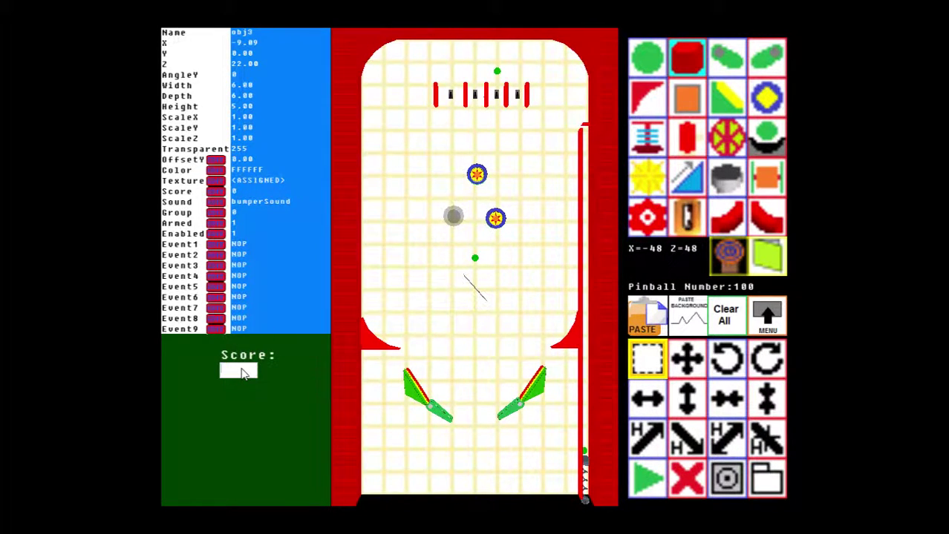
pyautogui.write('100')
pyautogui.press('Return')
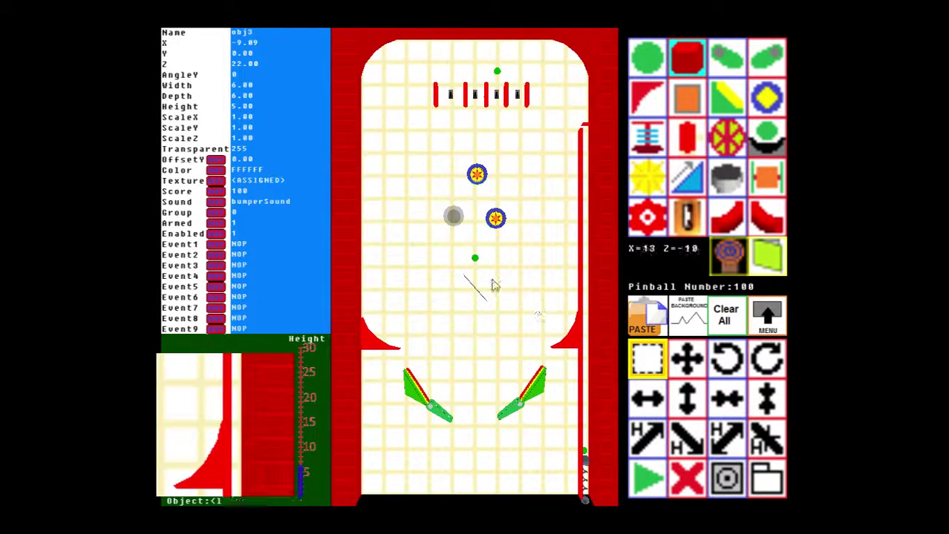
# Move the green ball below the bumpers to about X -8.94, Z 38, beside the top bumper, and play-test the table.
pyautogui.click(475, 258)
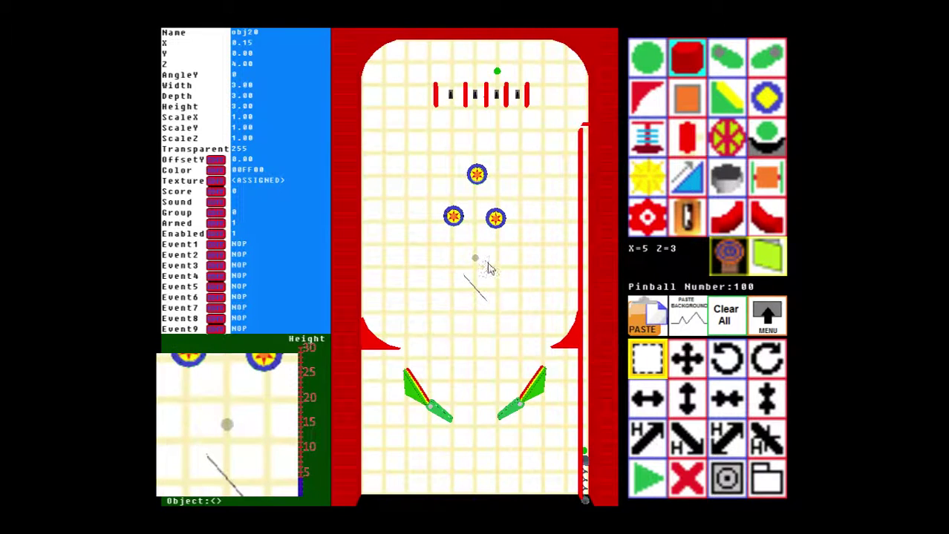
pyautogui.click(695, 373)
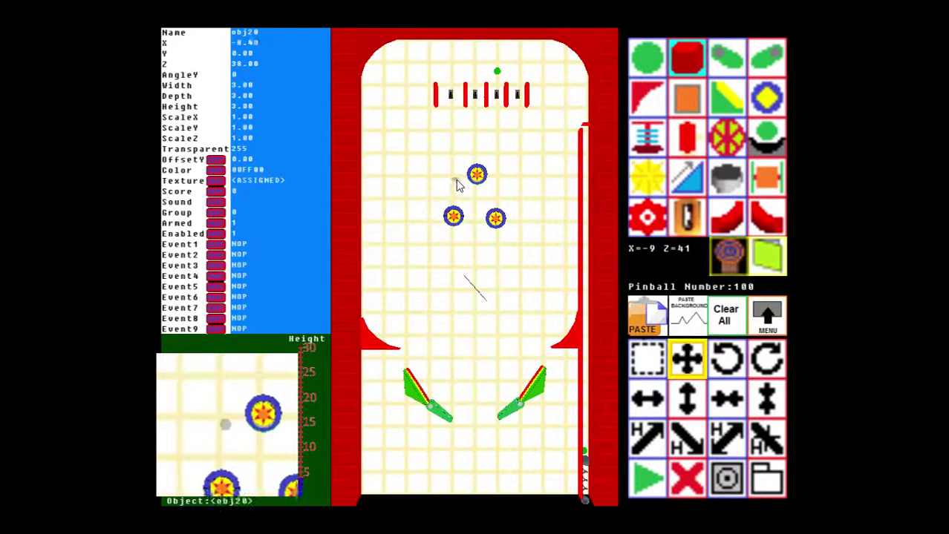
pyautogui.moveTo(457, 185); pyautogui.dragTo(454, 186)
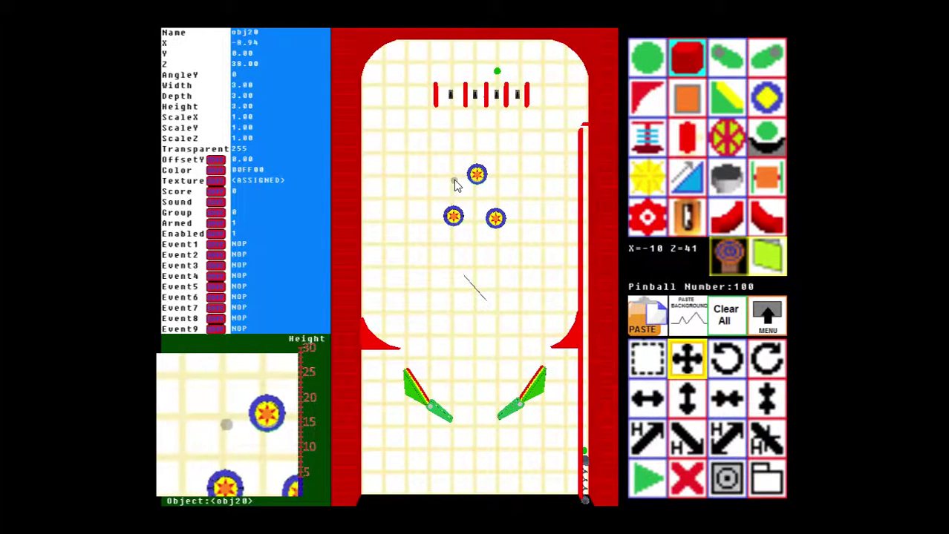
pyautogui.click(643, 475)
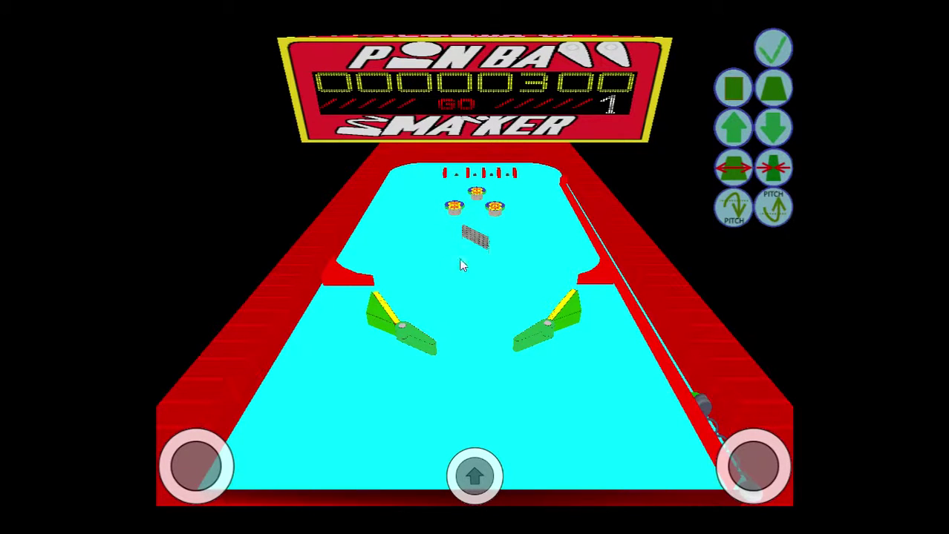
pyautogui.click(774, 49)
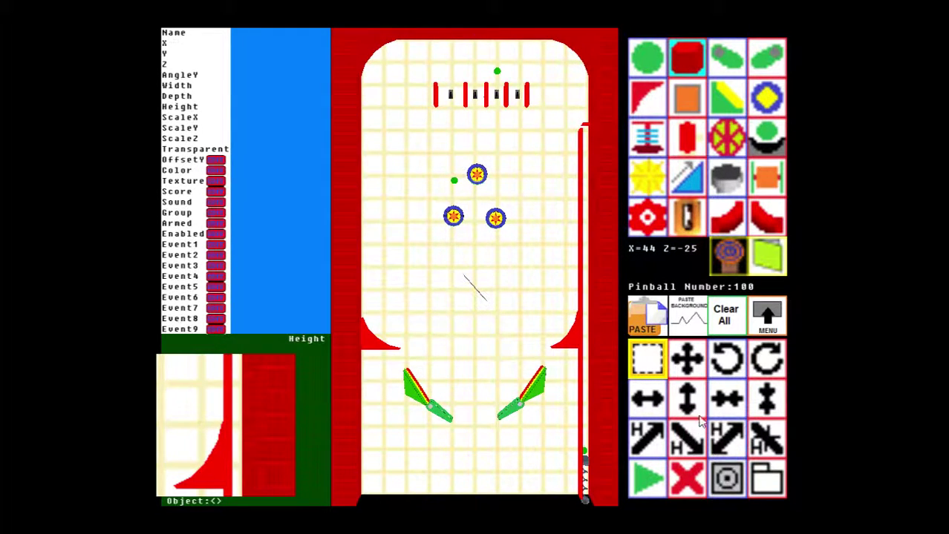
# Add a red block to the table and place it at about X -26.76, Z -4, beside the spinner.
pyautogui.click(653, 445)
pyautogui.click(687, 59)
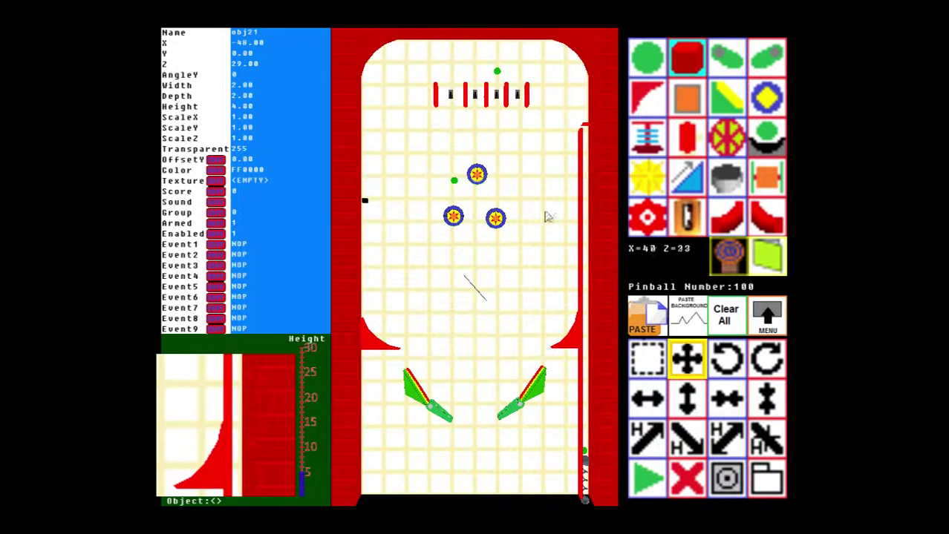
pyautogui.click(413, 276)
# Stretch the new block to a ScaleX of about 1.85 and a ScaleZ of about 2.55.
pyautogui.click(646, 399)
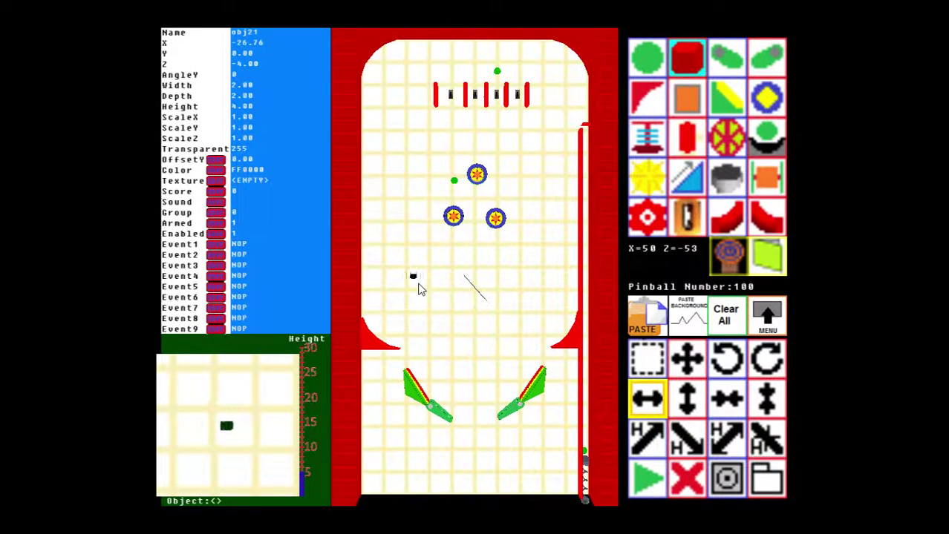
pyautogui.click(446, 305)
pyautogui.click(688, 399)
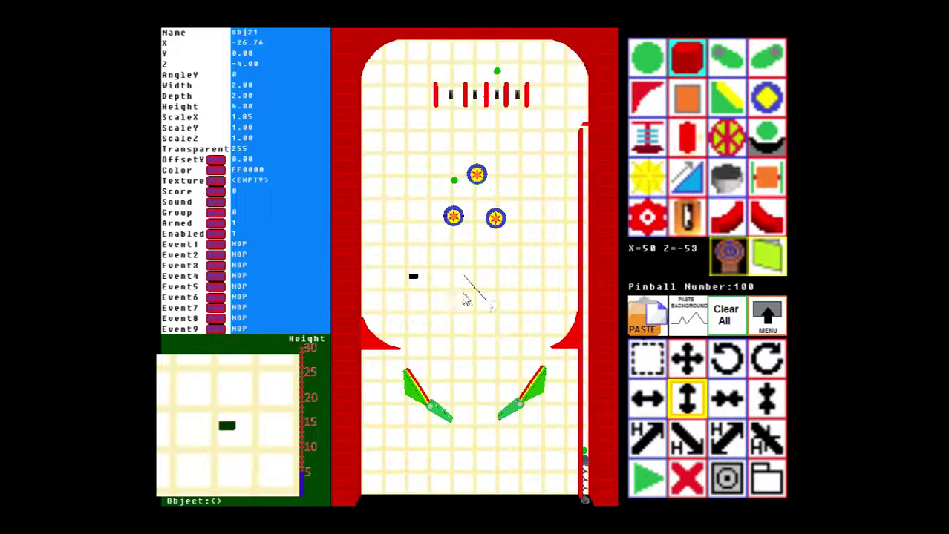
pyautogui.click(398, 280)
# Move the green ball from beside the top bumper to about X -26.23, Z 7, just up-table of the red block.
pyautogui.click(640, 358)
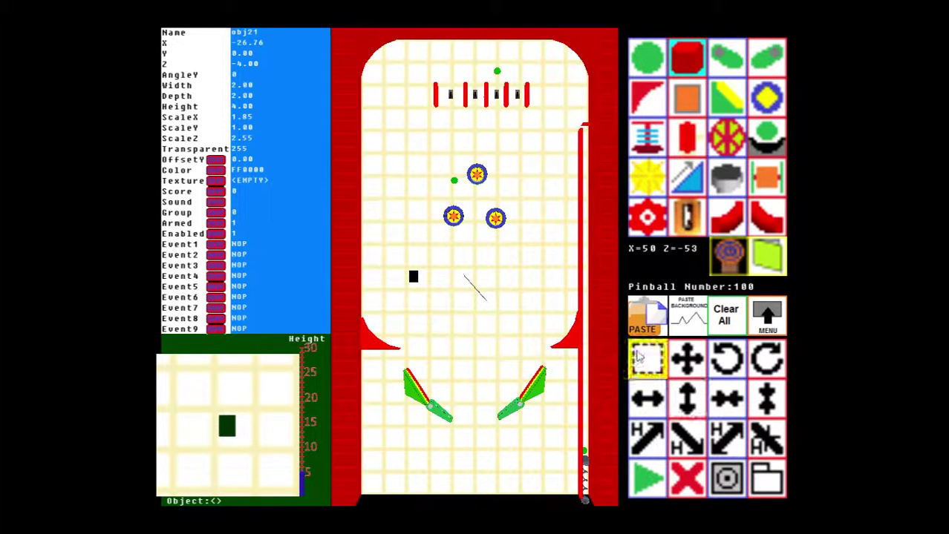
pyautogui.click(454, 182)
pyautogui.click(685, 361)
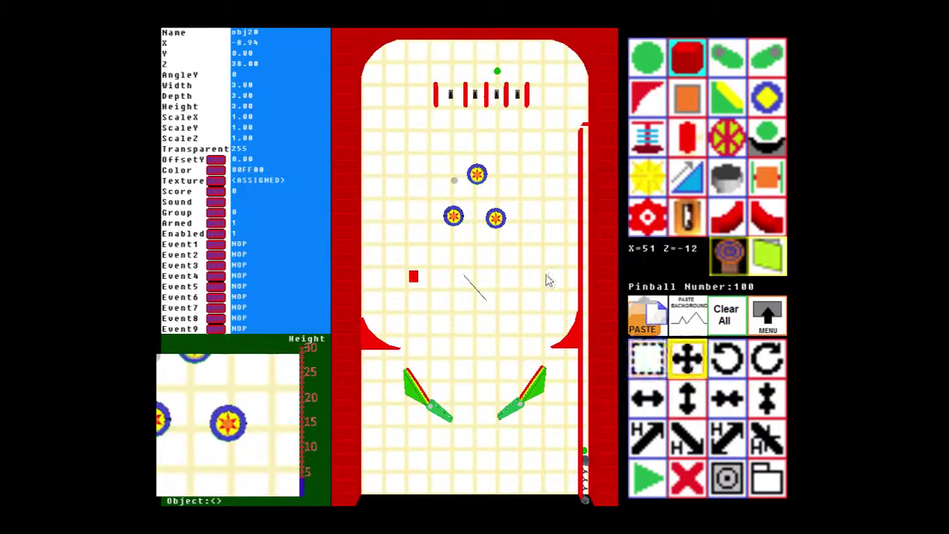
pyautogui.moveTo(454, 181); pyautogui.dragTo(413, 280)
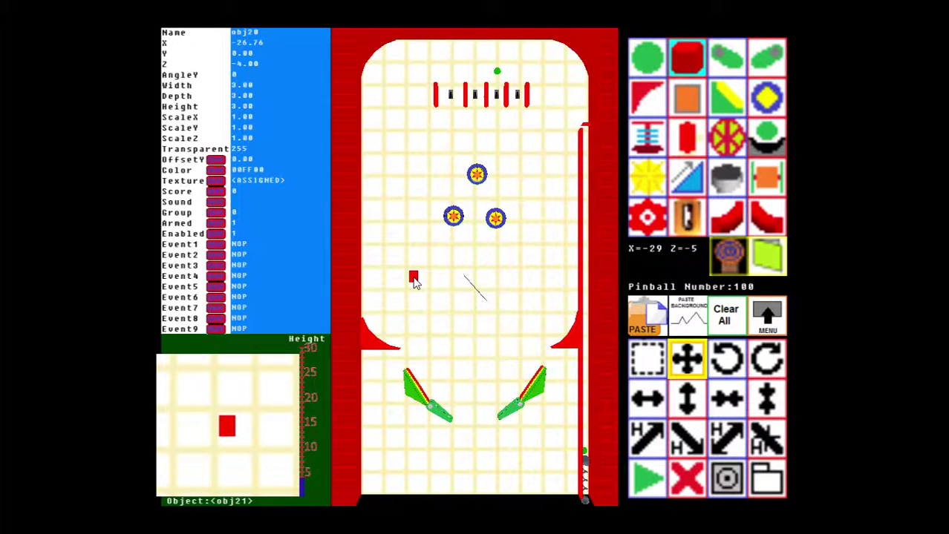
pyautogui.moveTo(415, 280); pyautogui.dragTo(417, 281)
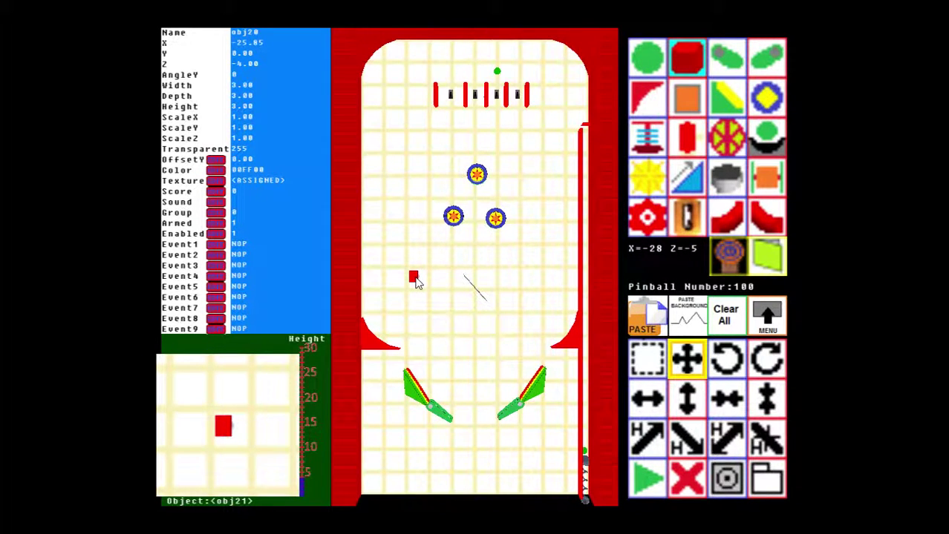
pyautogui.moveTo(416, 282); pyautogui.dragTo(415, 256)
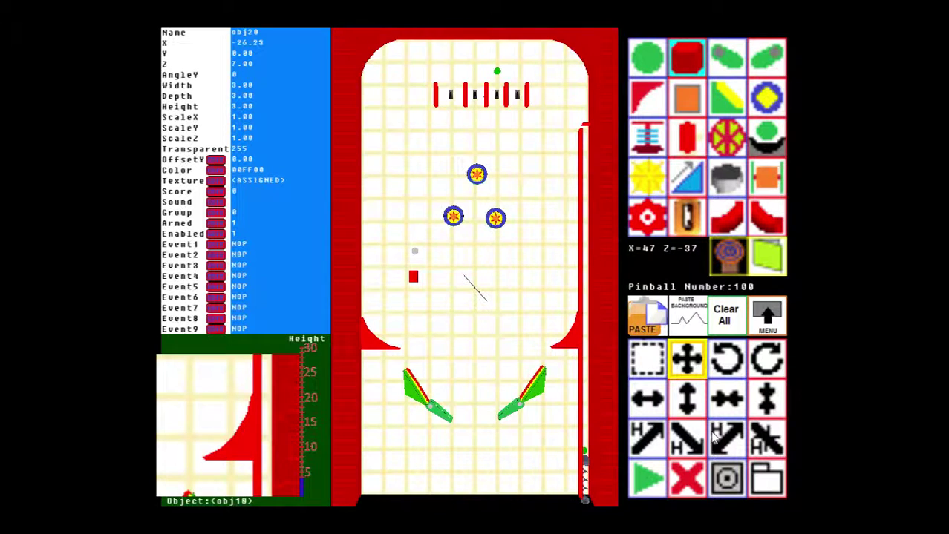
# Raise the green ball to about Y 4.20 and move it over the red block at X -25.97, Z -5.
pyautogui.click(644, 445)
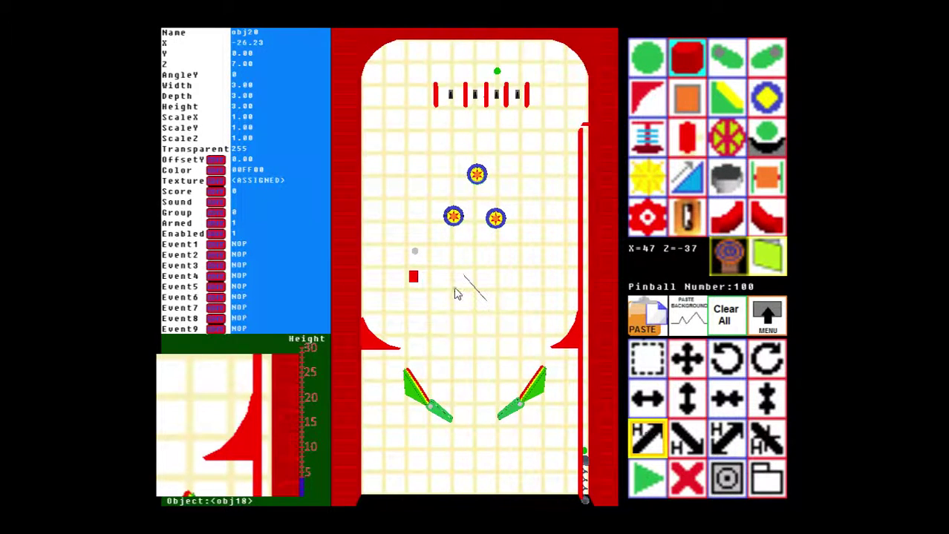
pyautogui.click(434, 275)
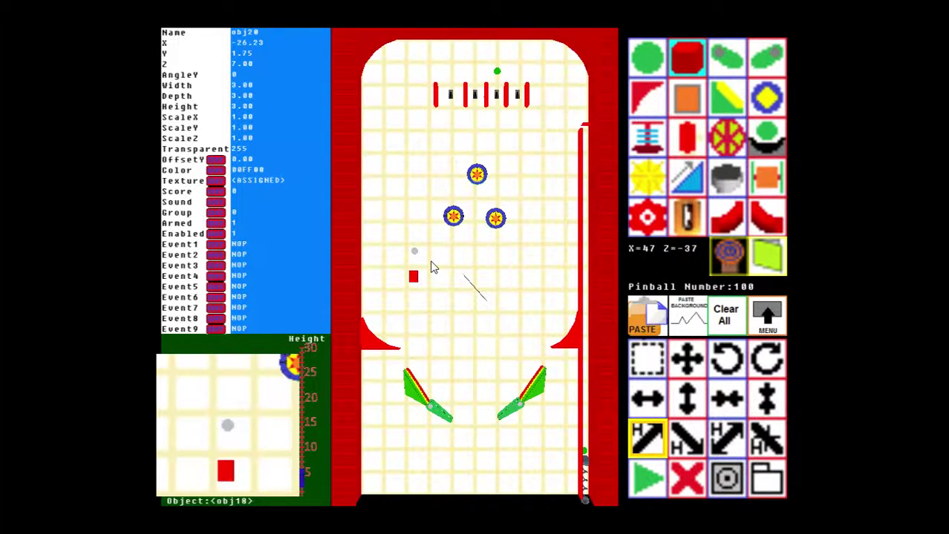
pyautogui.scroll(3, 434, 269)
pyautogui.scroll(5, 434, 268)
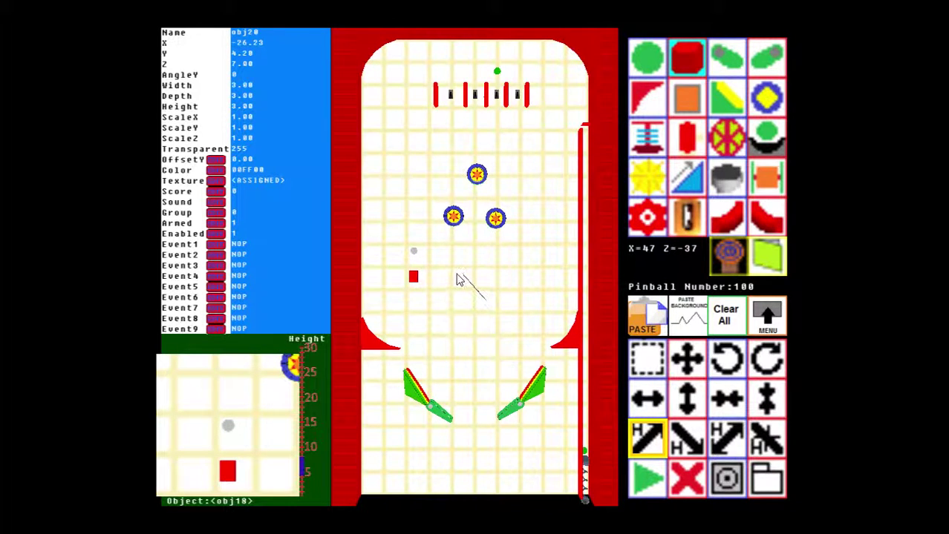
pyautogui.click(688, 360)
pyautogui.moveTo(417, 251); pyautogui.dragTo(416, 285)
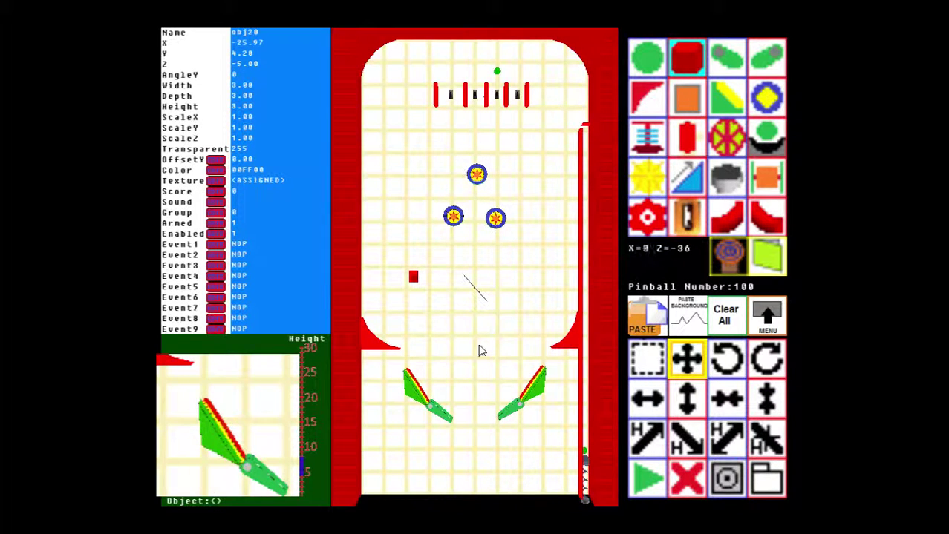
# Raise the green ball over the red block to about Y 5.05 and play-test the table.
pyautogui.click(647, 359)
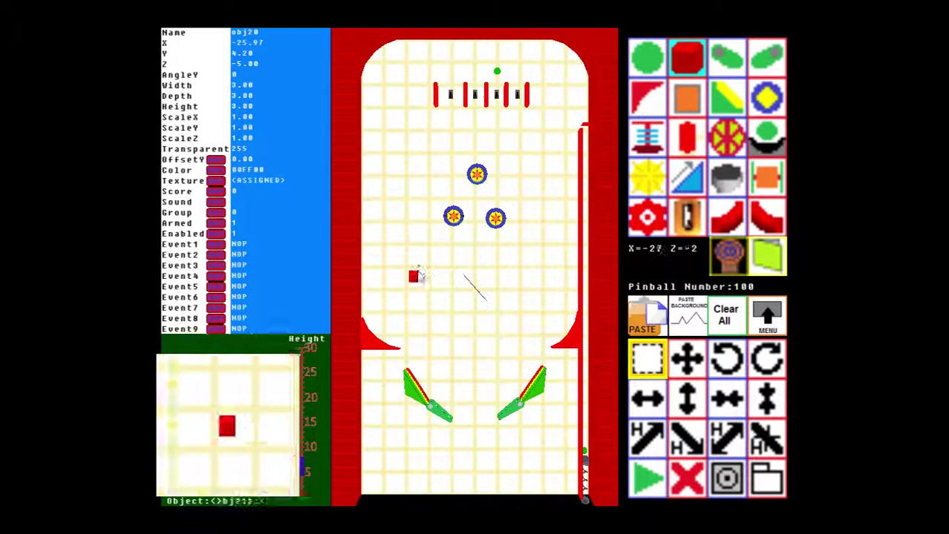
pyautogui.click(414, 277)
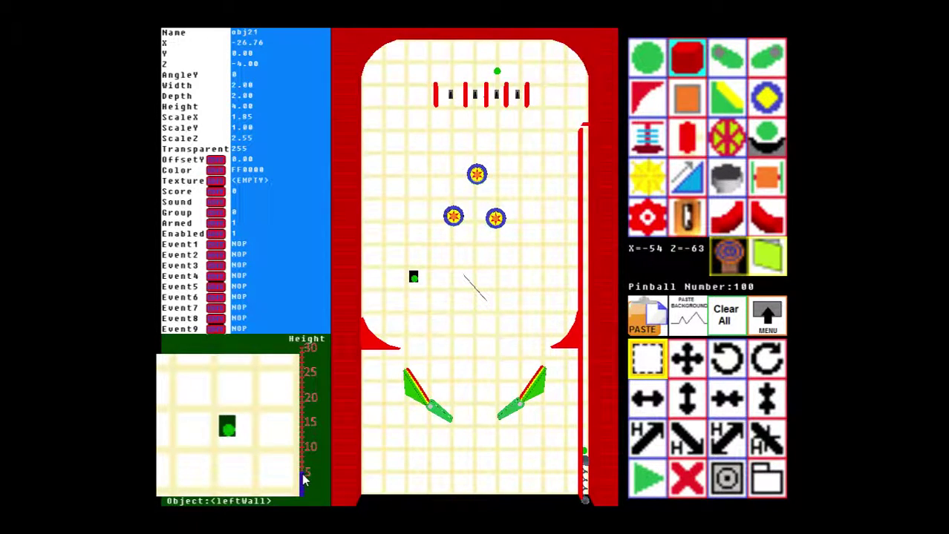
pyautogui.click(414, 283)
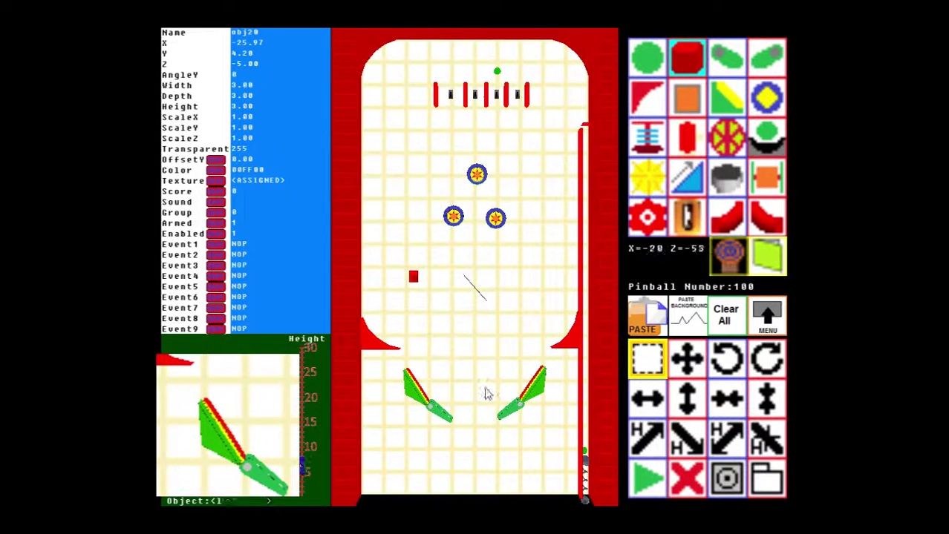
pyautogui.click(646, 453)
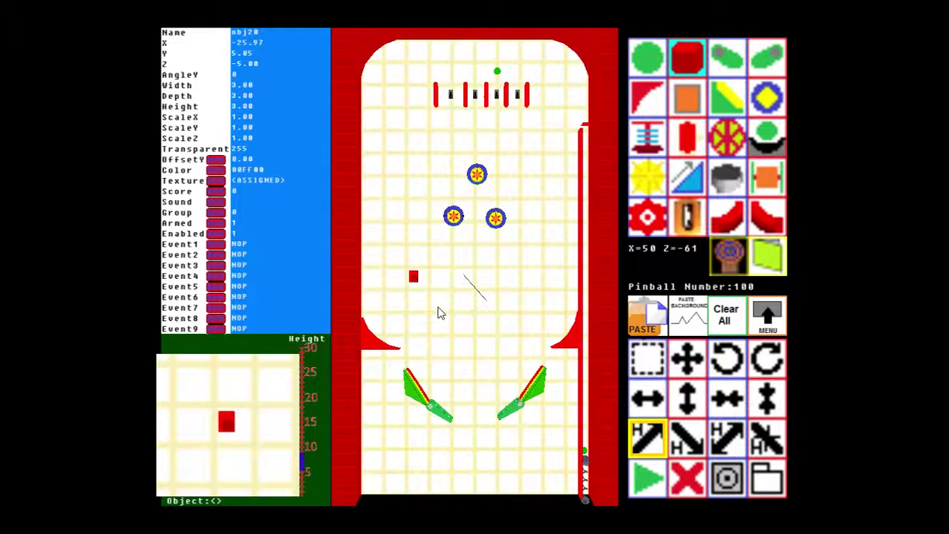
pyautogui.click(639, 486)
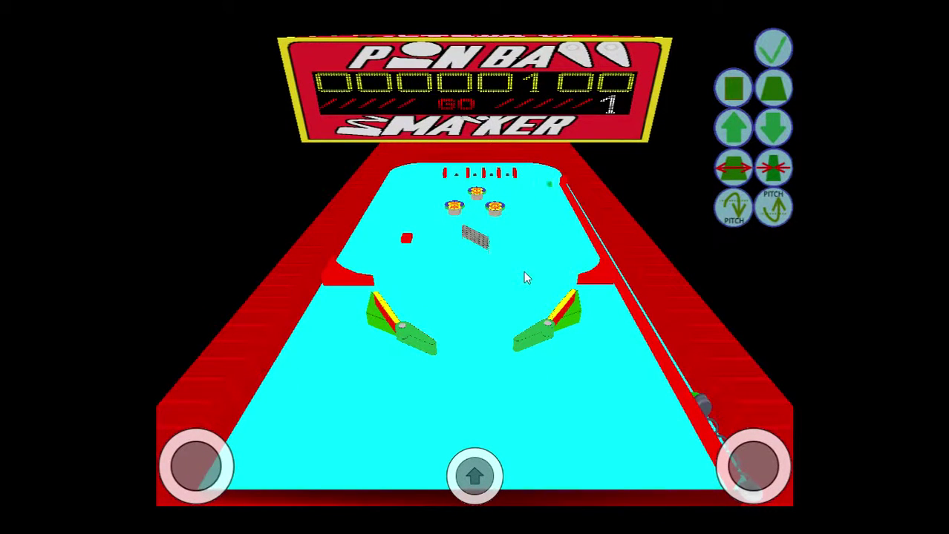
pyautogui.click(772, 49)
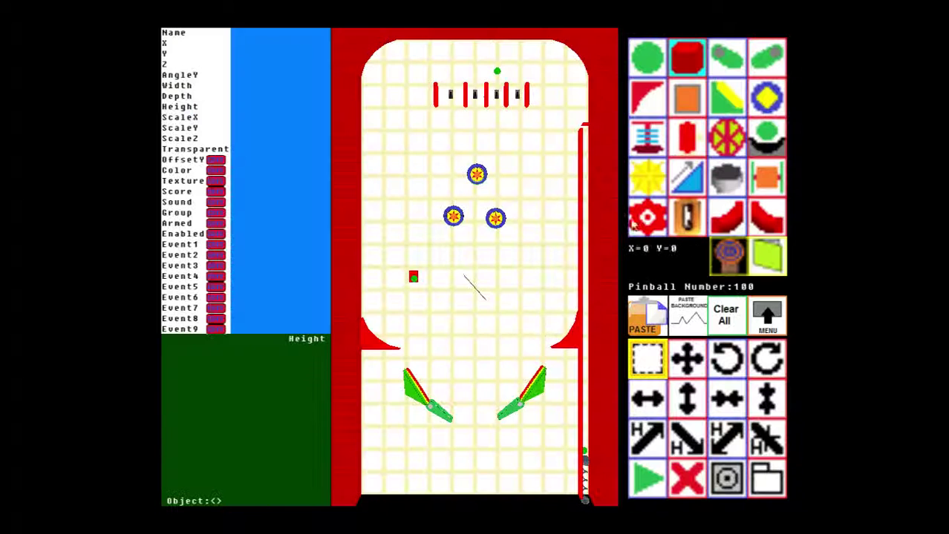
# Enlarge the red block under the ball to about ScaleX 4.75 and ScaleZ 8.55, and play-test the table.
pyautogui.click(415, 277)
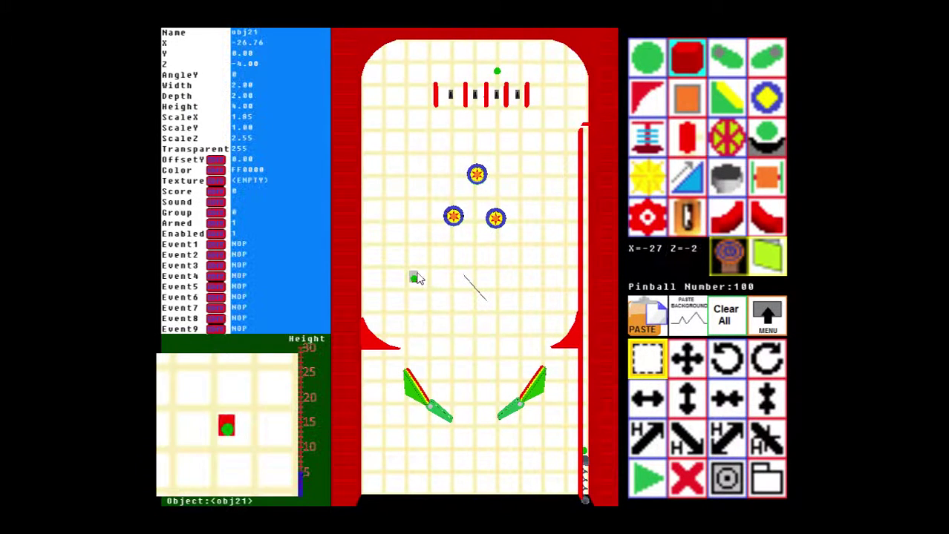
pyautogui.click(673, 401)
pyautogui.moveTo(427, 334); pyautogui.dragTo(464, 341)
pyautogui.click(643, 401)
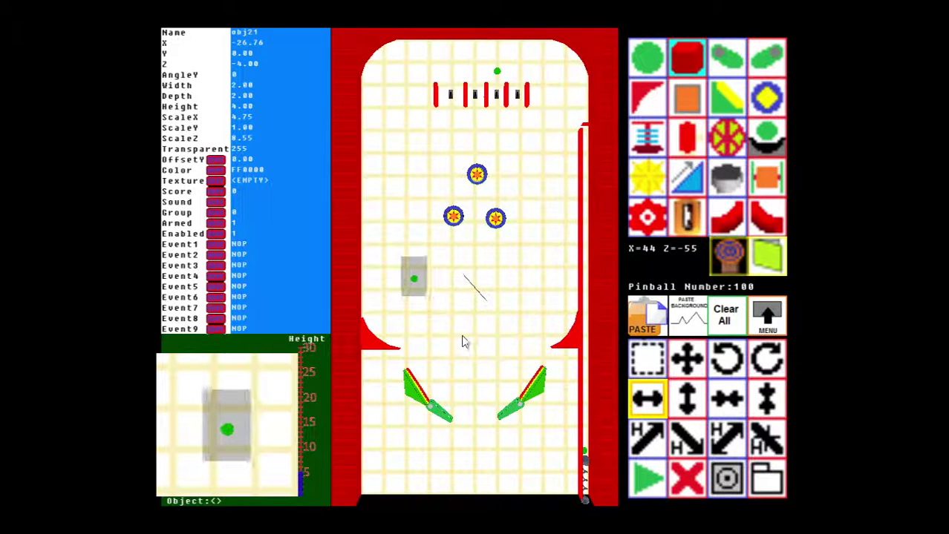
pyautogui.click(649, 481)
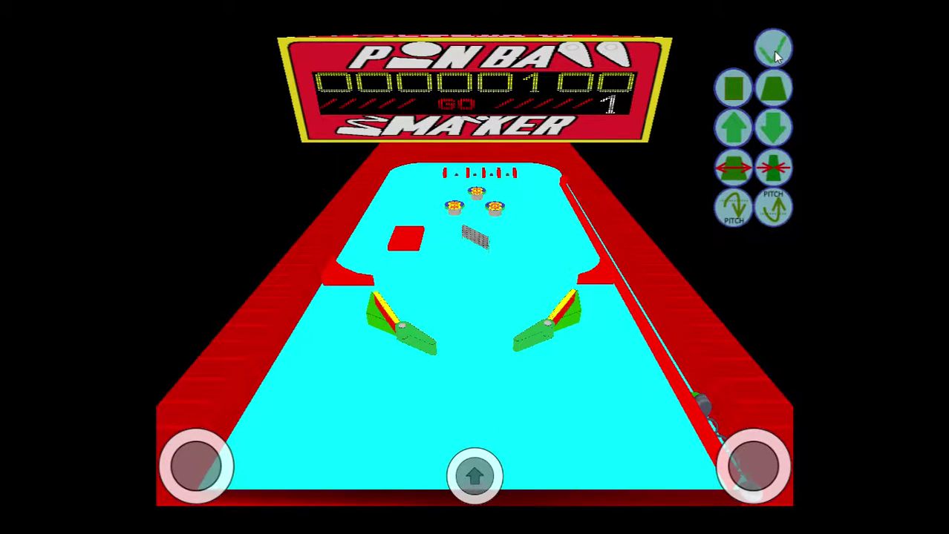
pyautogui.click(773, 51)
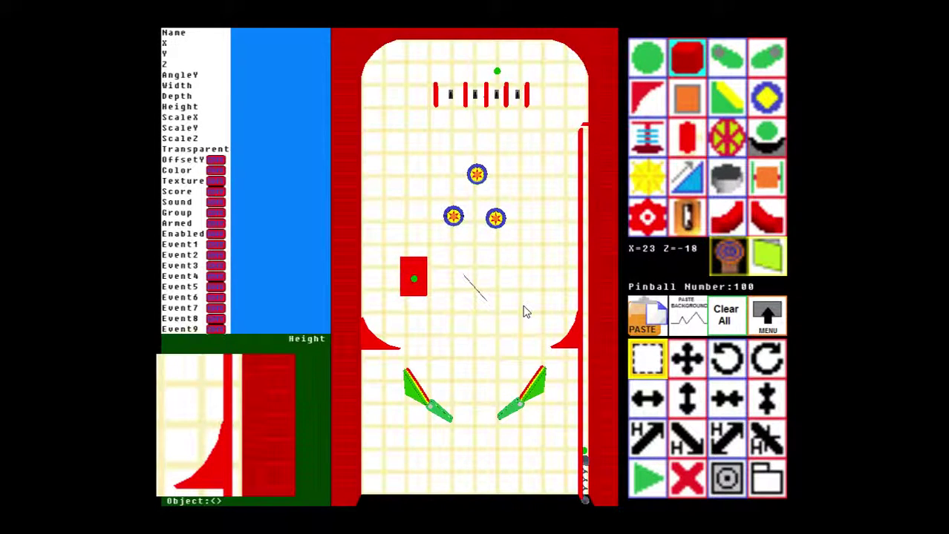